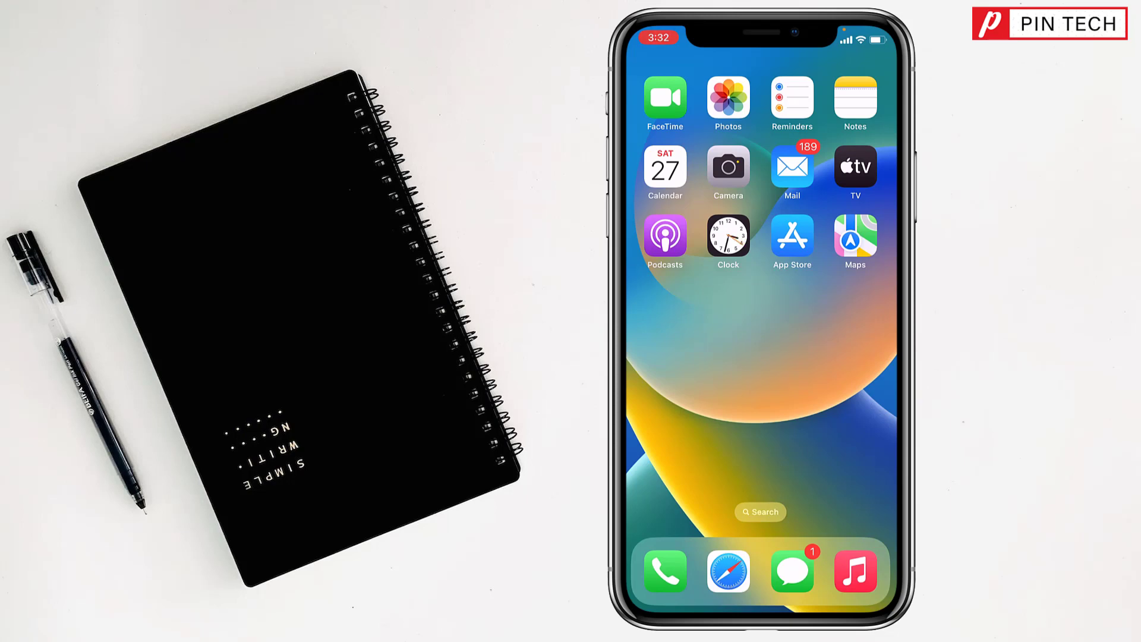
Step: Swipe across the home screen pages and launch the Mail app
mouse_move(847, 357)
mouse_down()
mouse_move(668, 358)
mouse_move(847, 357)
mouse_up()
click(792, 167)
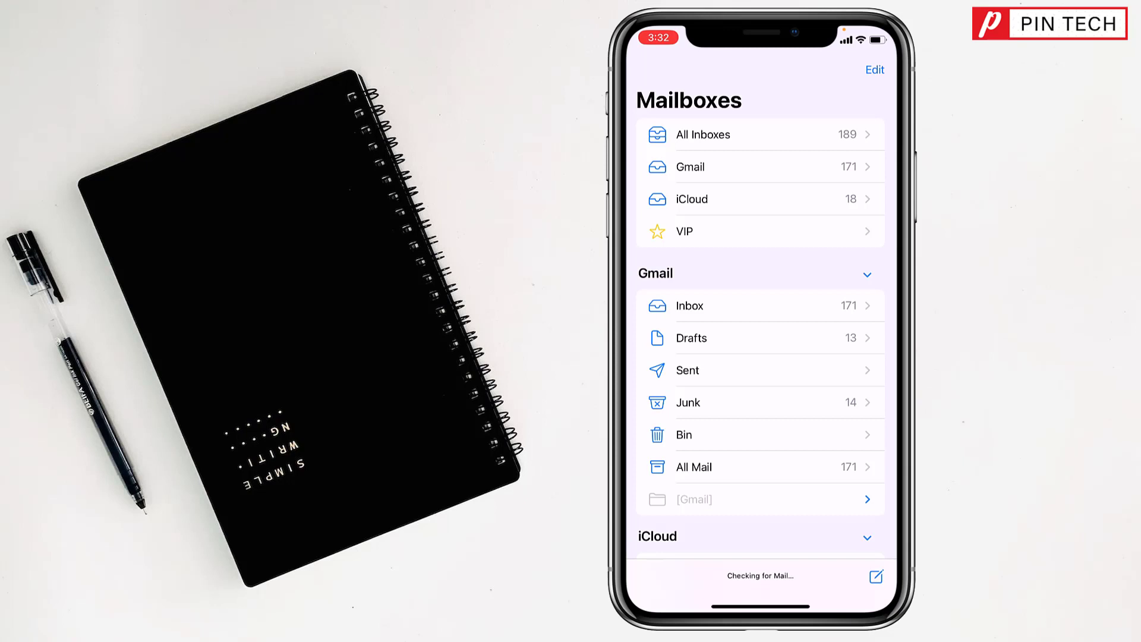
Step: Compose a new email to the suggested recipient with subject 'Hi' and bring up body editing options
click(876, 576)
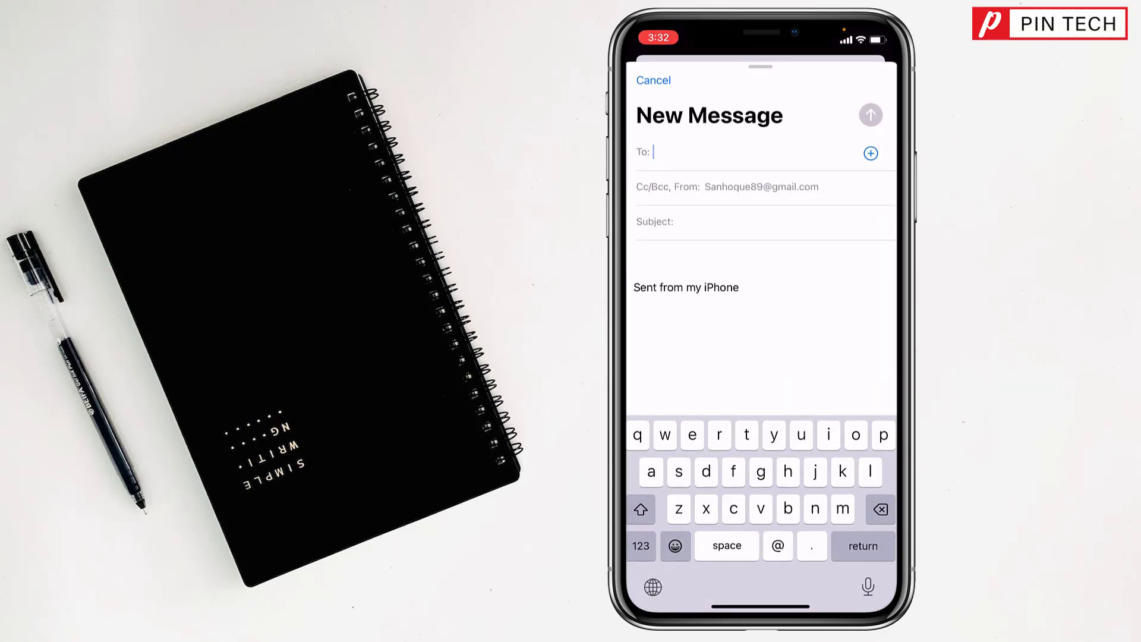
text(t)
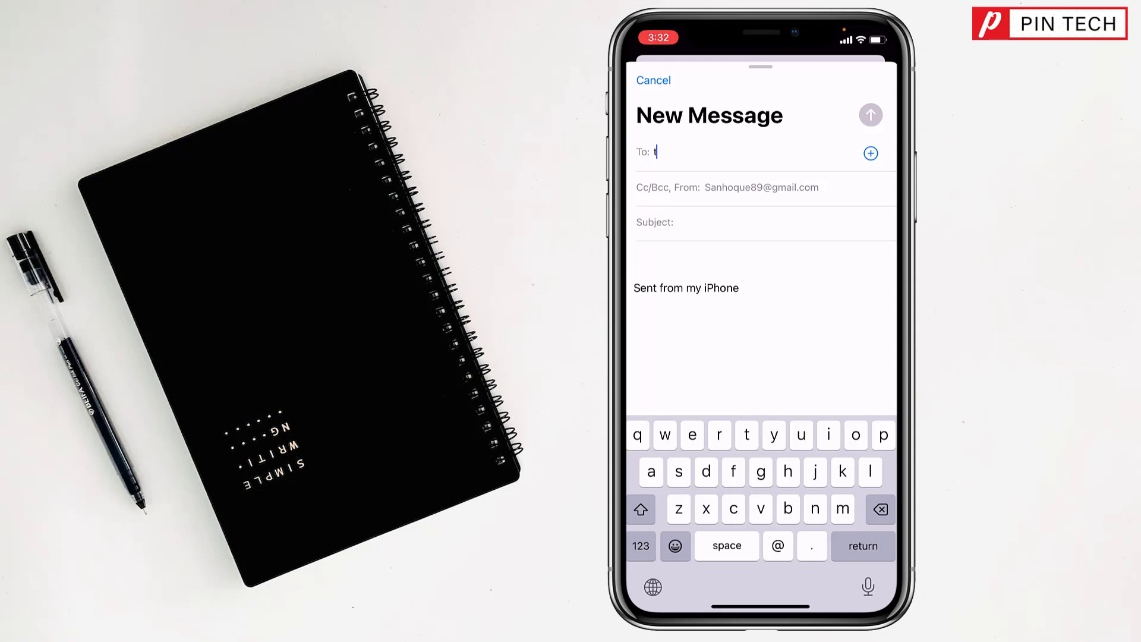
text(est)
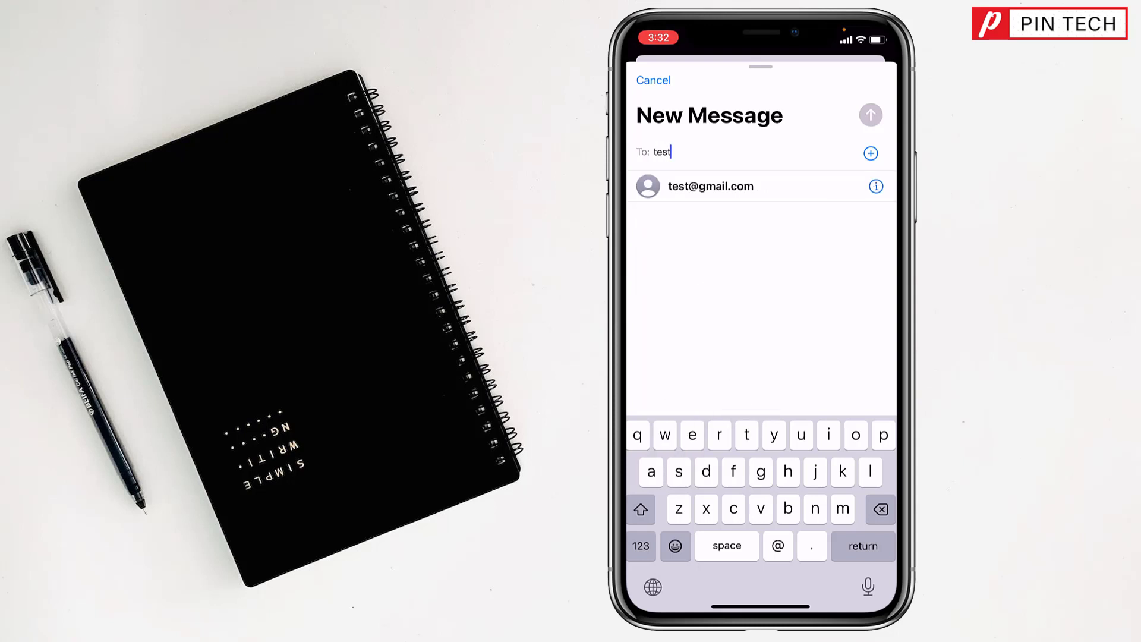
key(Return)
key(Return)
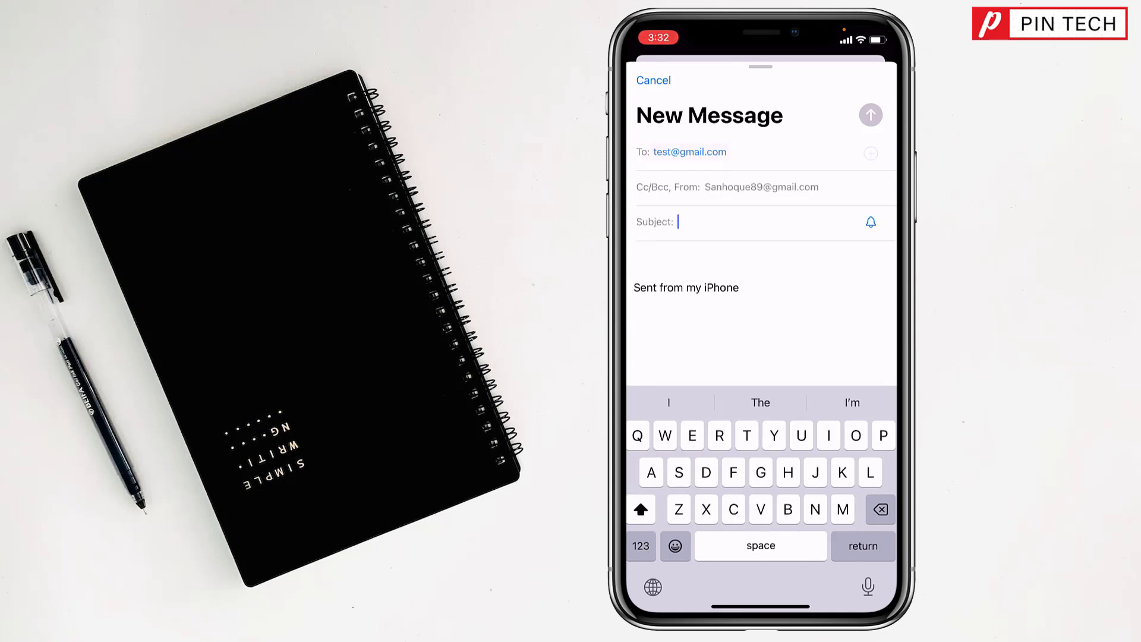
text(Hi)
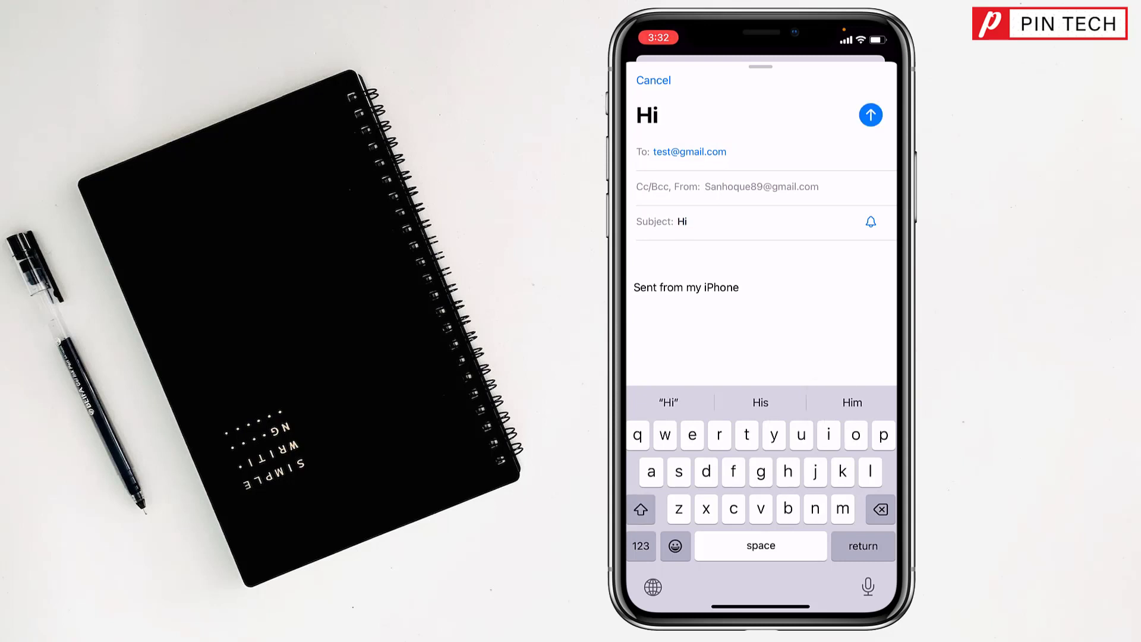
key(Return)
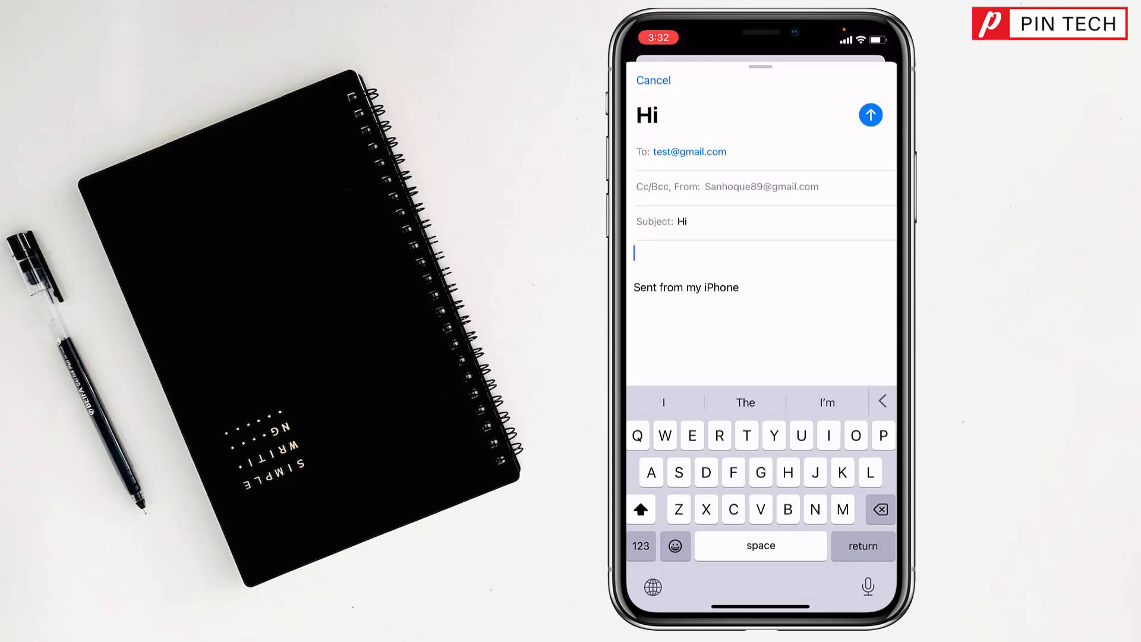
click(634, 255)
click(859, 221)
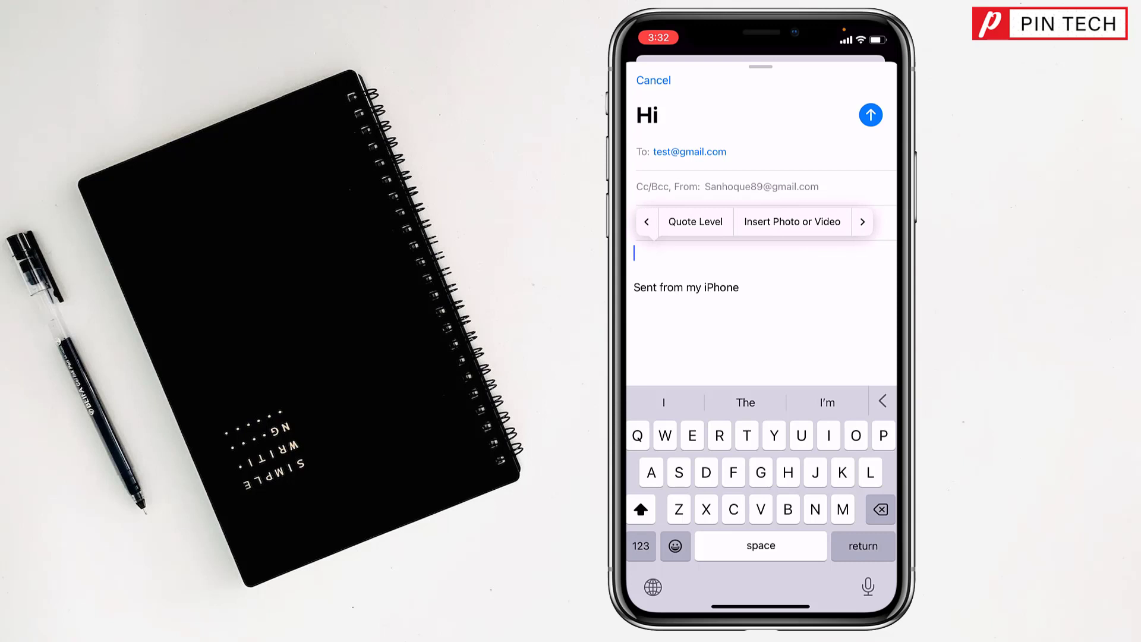
Step: Attach 'Odt File' from the Files Recents picker to the draft
click(860, 222)
click(687, 222)
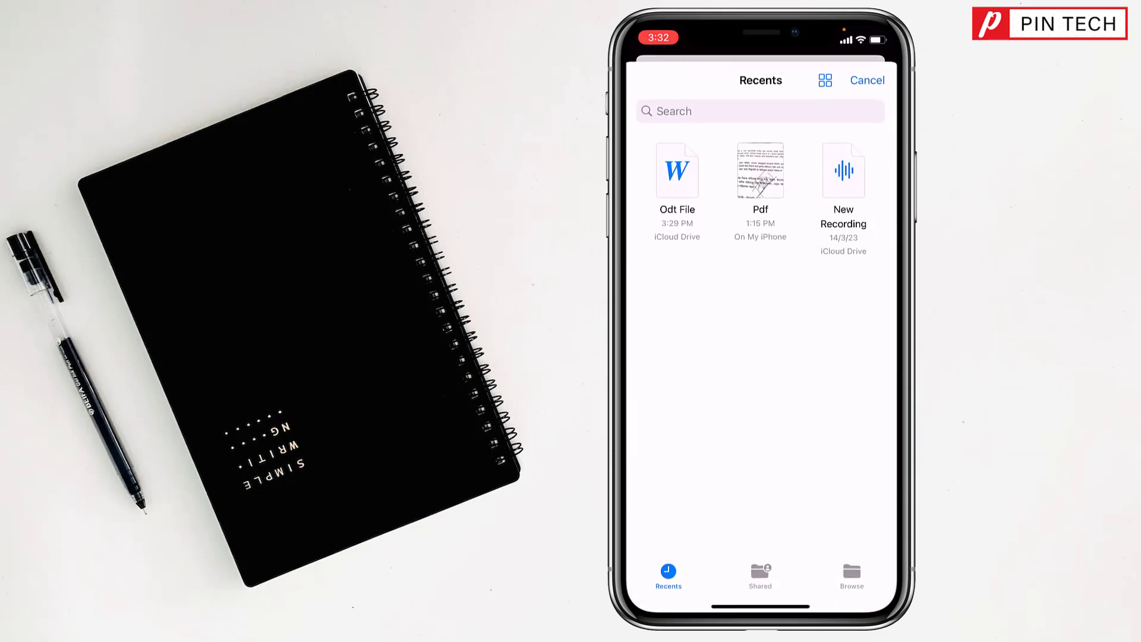
click(677, 172)
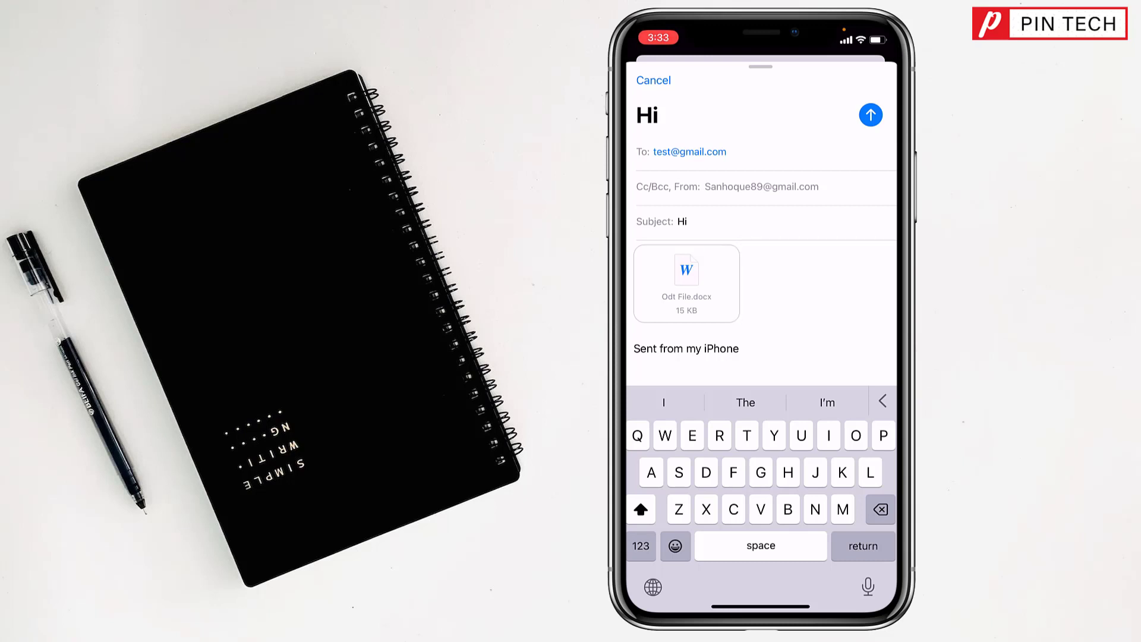
Step: Send the 'Hi' email with its Odt File attachment
click(870, 114)
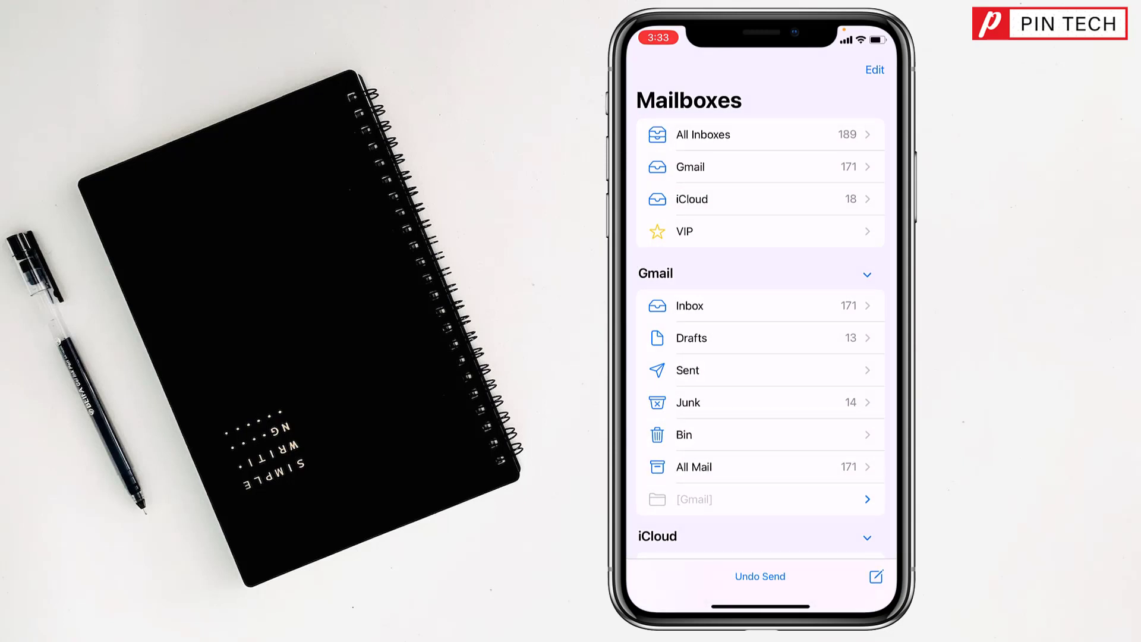
scroll(760, 357, up, 2)
Step: Open the top 'Hi' message in Gmail's Sent mailbox and preview Odt File.docx
click(688, 370)
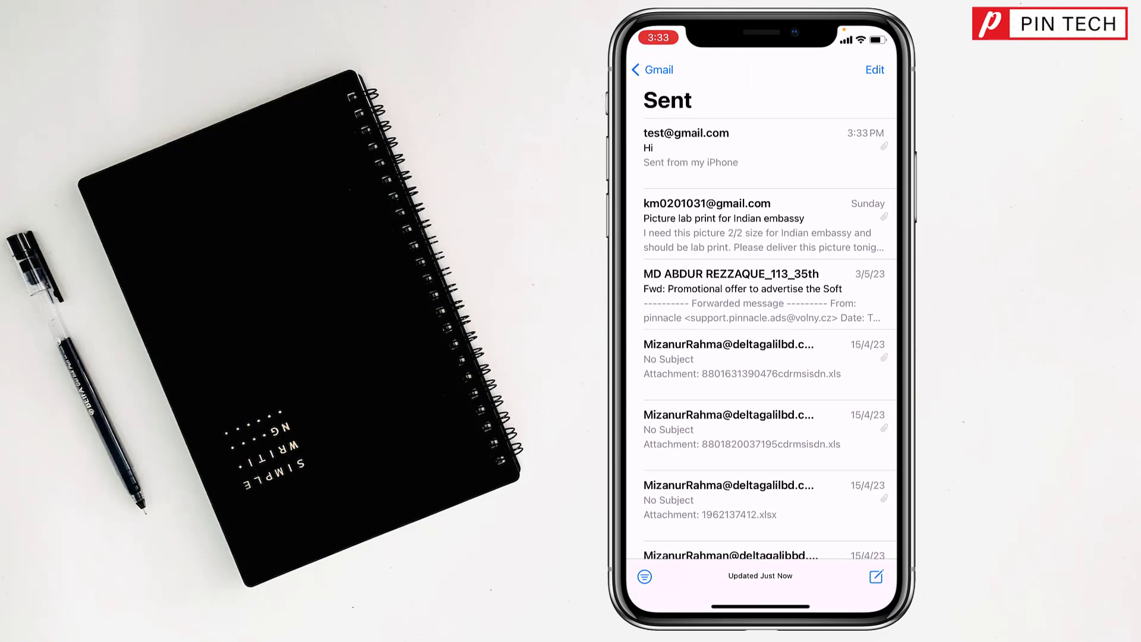
click(762, 147)
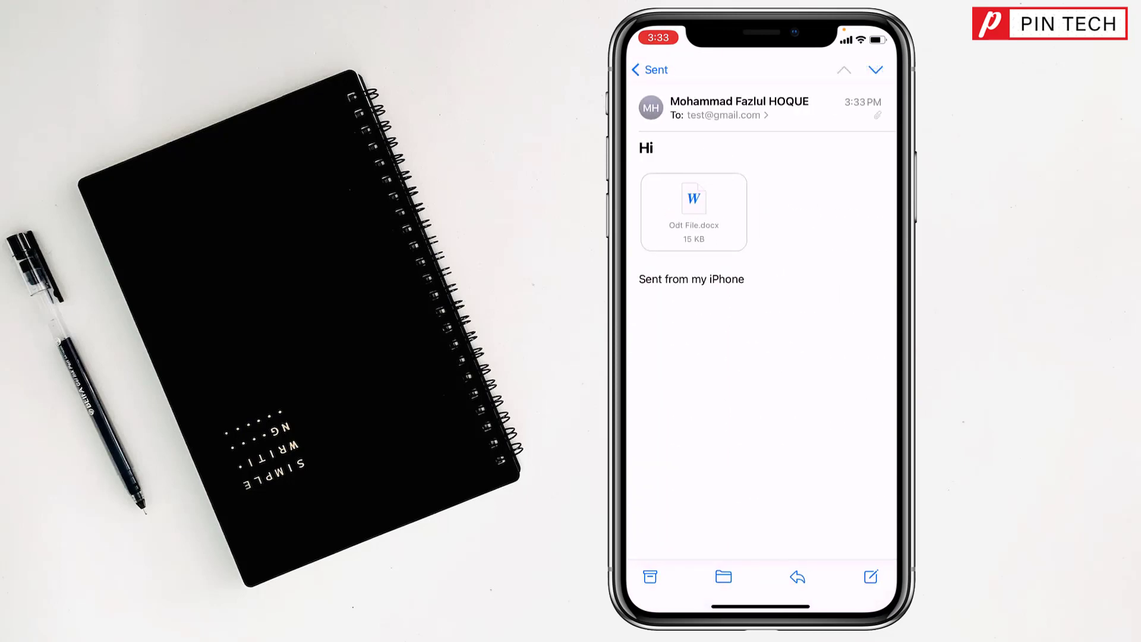
click(693, 211)
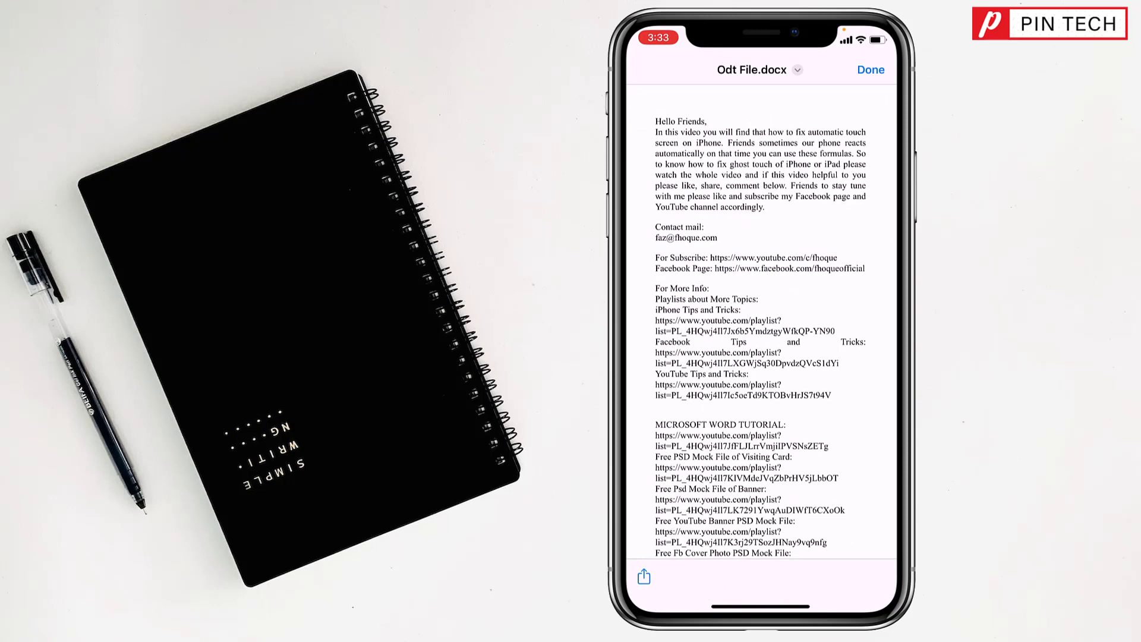
scroll(761, 321, down, 15)
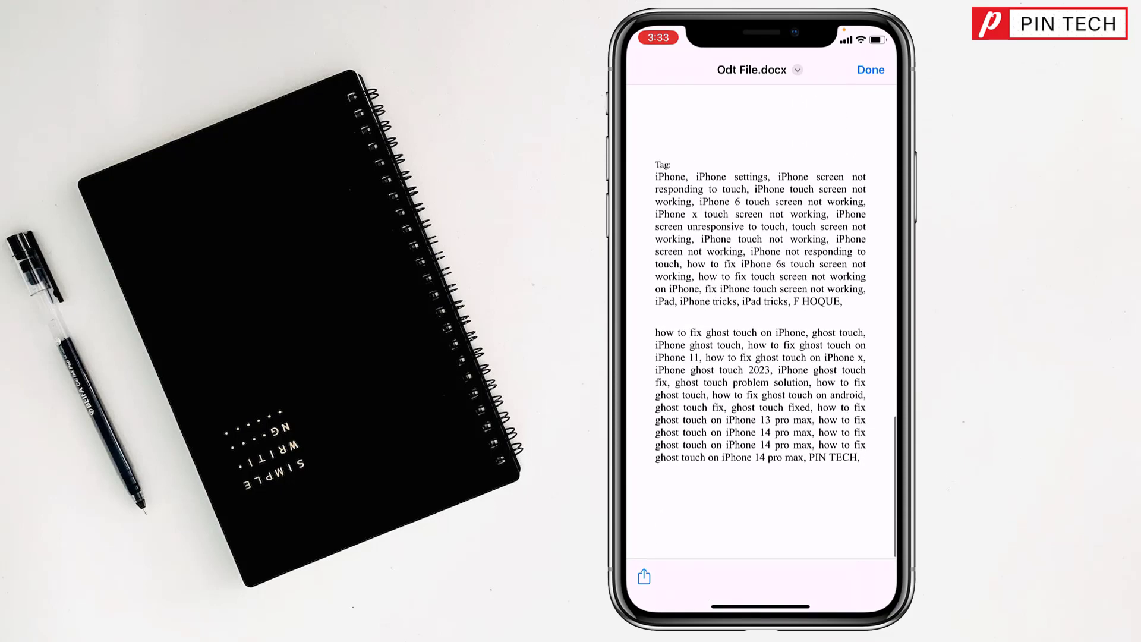
scroll(761, 321, up, 8)
scroll(761, 321, up, 15)
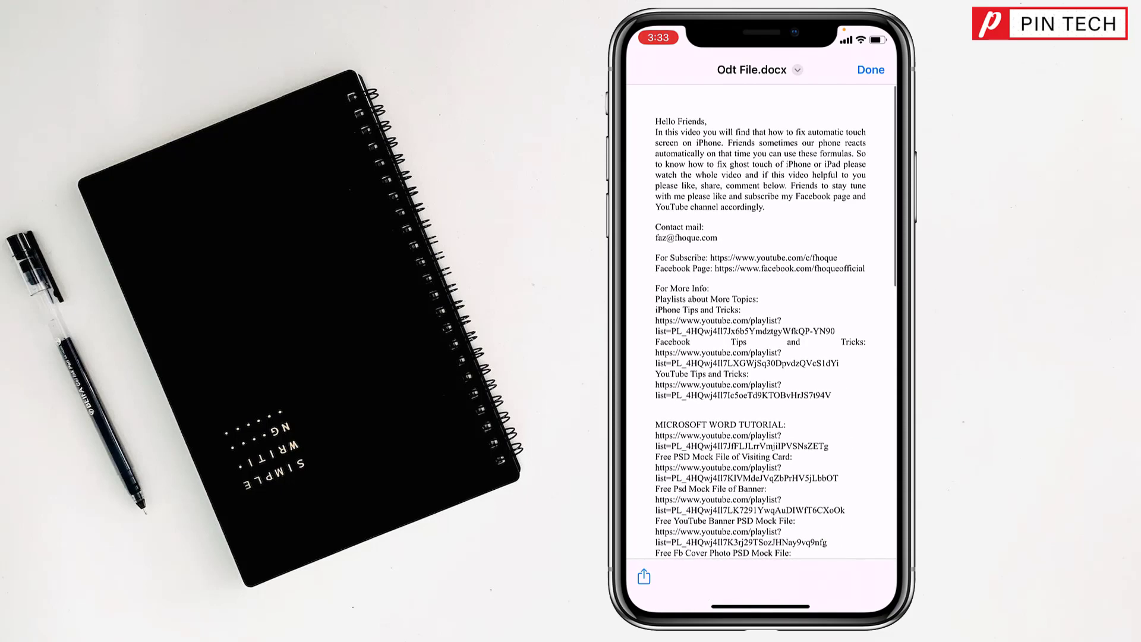